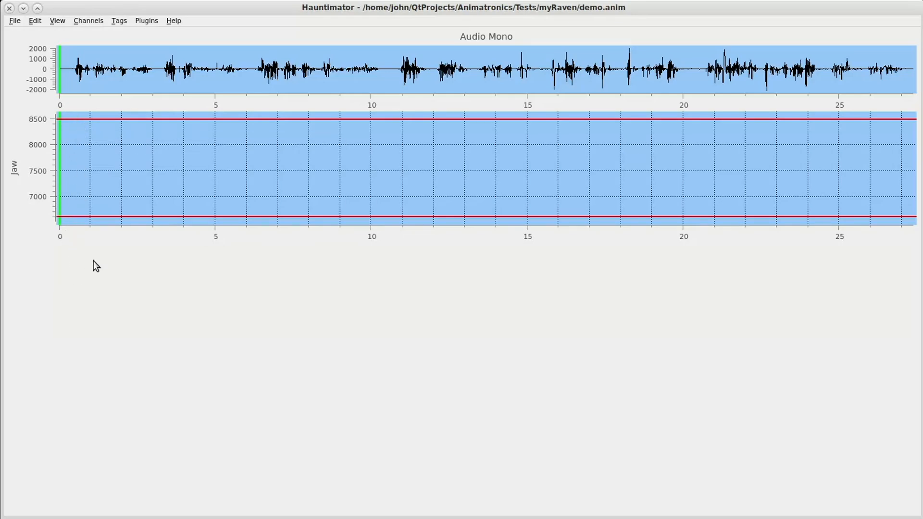
- Select the Jaw channel and run create_phoneme_channel on myRaven.wav with move type Jaw and tag updating set to Words
left_click(16, 168)
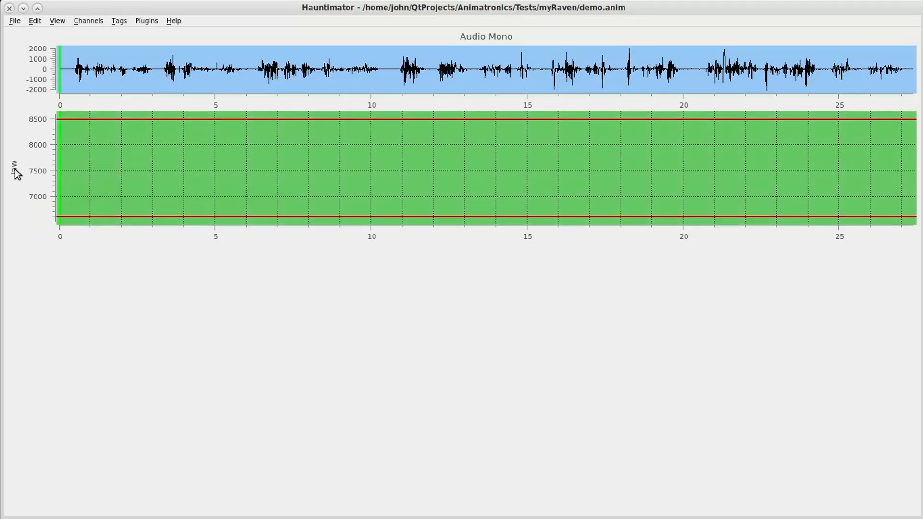
left_click(147, 21)
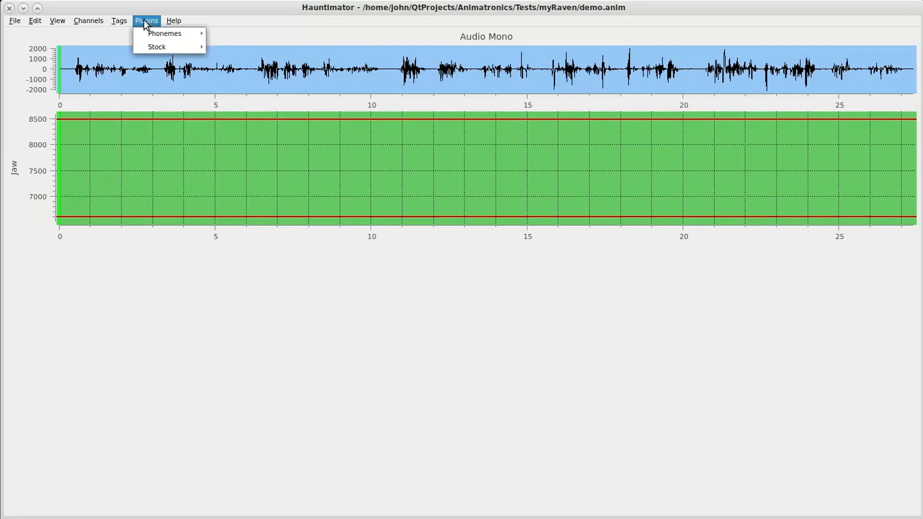
mouse_move(166, 33)
left_click(249, 34)
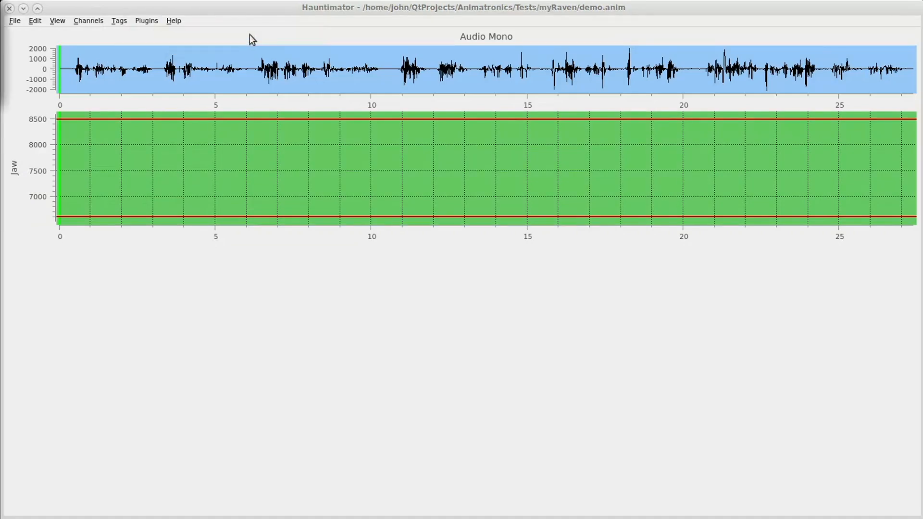
left_click_drag(0, 9, 323, 267)
left_click_drag(357, 360, 591, 384)
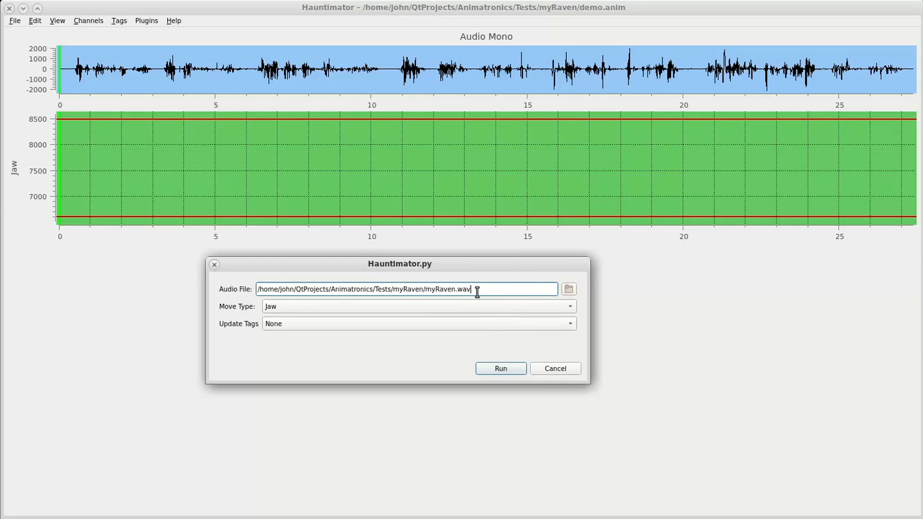
left_click(282, 325)
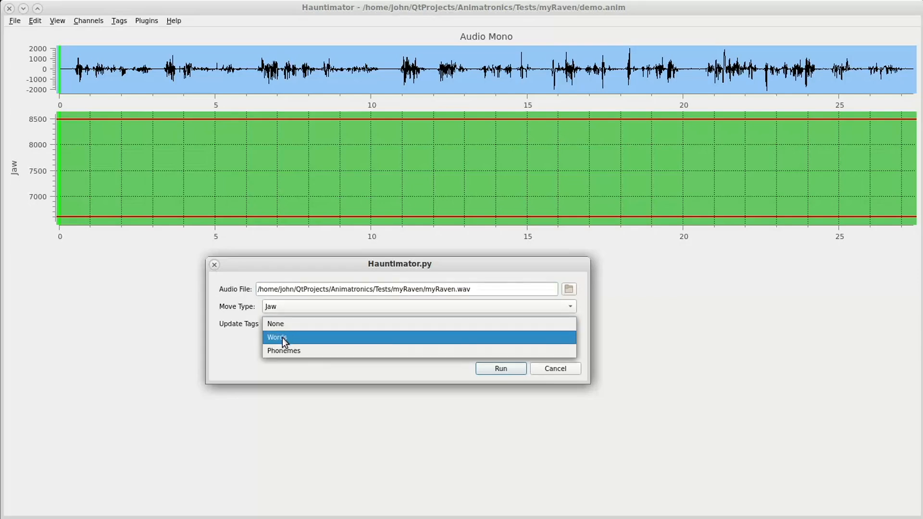
left_click(284, 339)
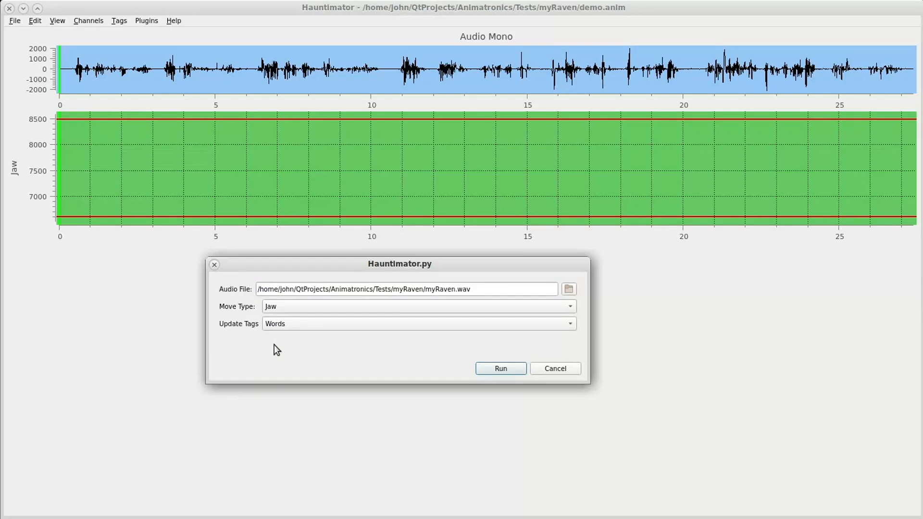
left_click(501, 370)
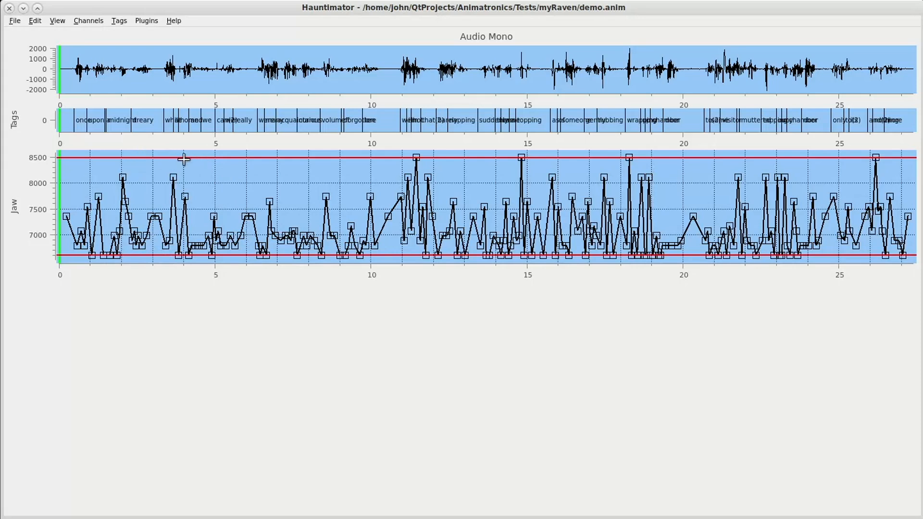
- Invert the generated control points of the Jaw channel
right_click(215, 177)
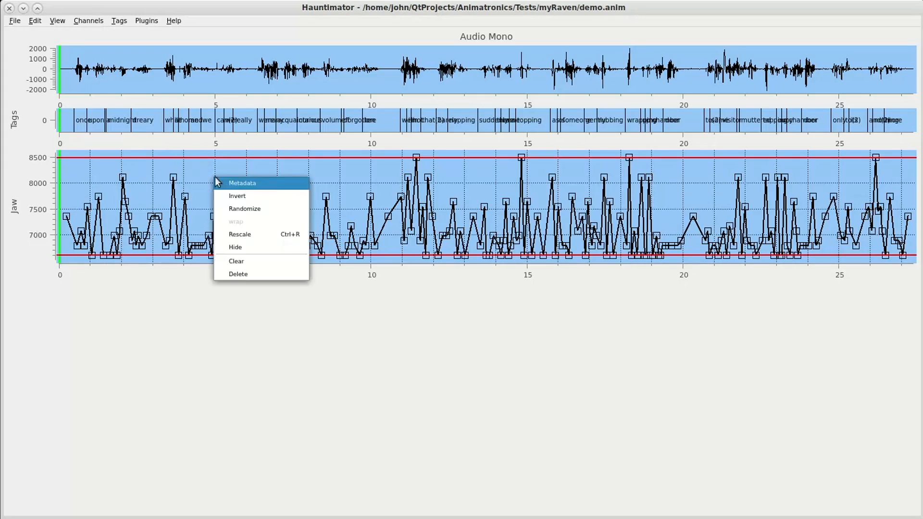
left_click(232, 196)
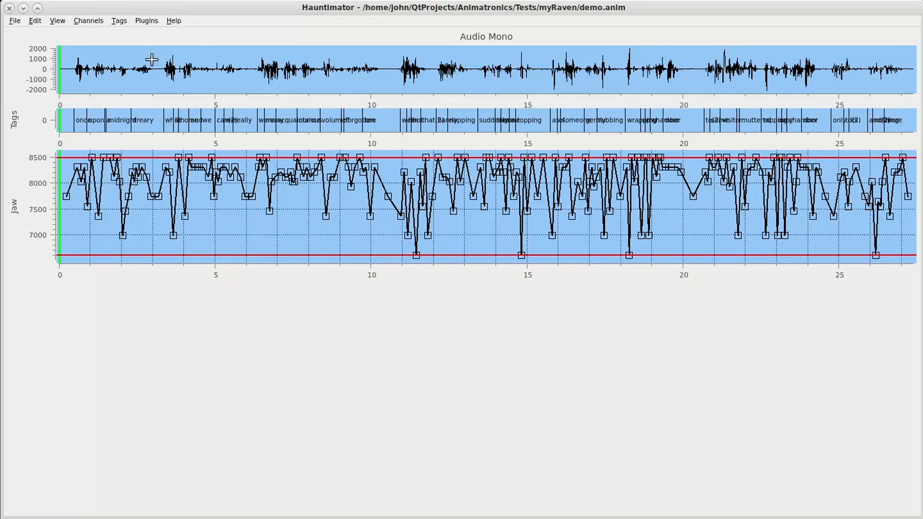
- Review the timestamped word tags in the Tag Selector list, then close the list
left_click(120, 21)
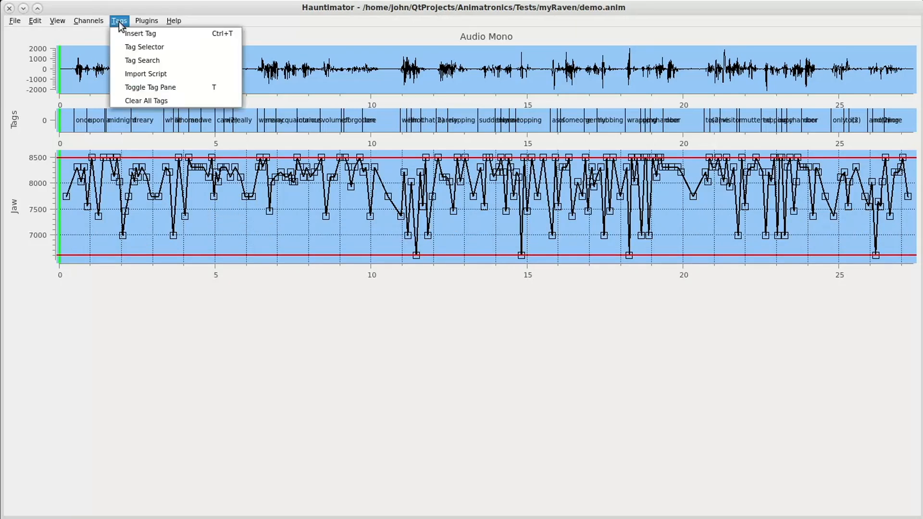
left_click(127, 46)
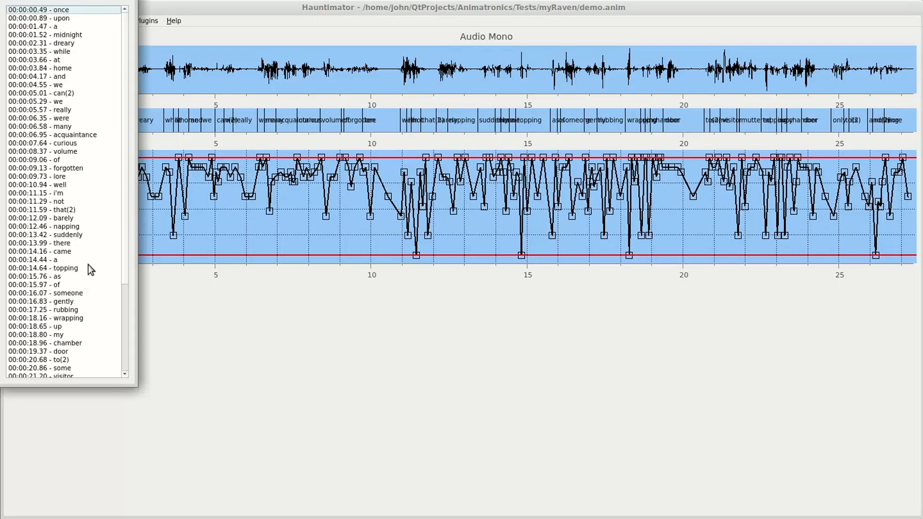
left_click_drag(106, 0, 136, 25)
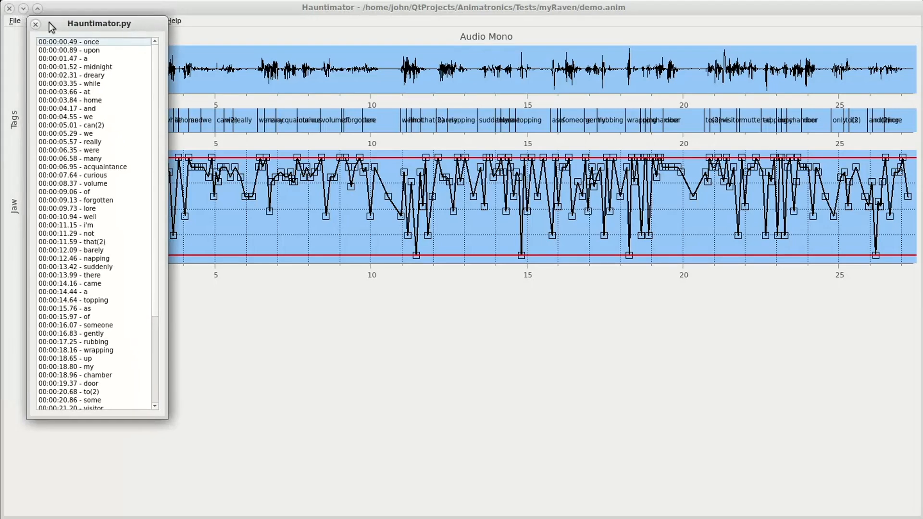
left_click(35, 24)
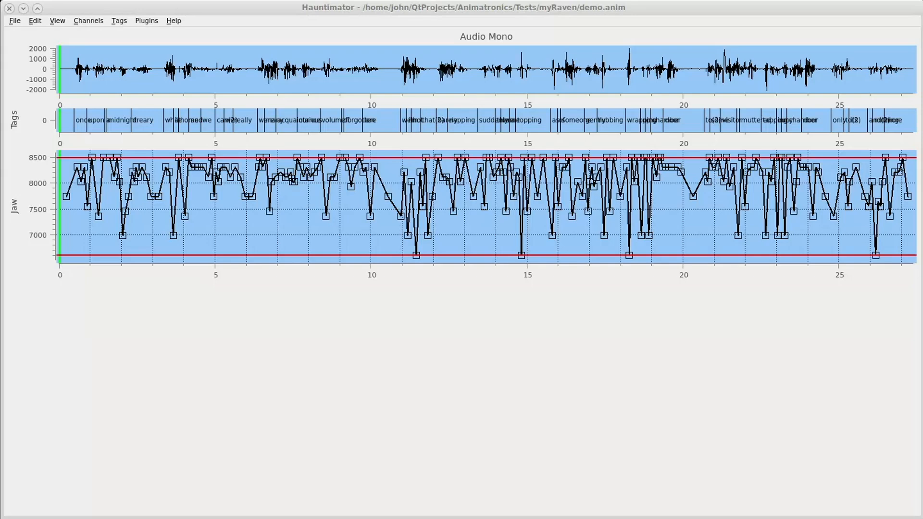
- Switch to a terminal and list the files in the working folder with ls
key("ctrl+alt+t")
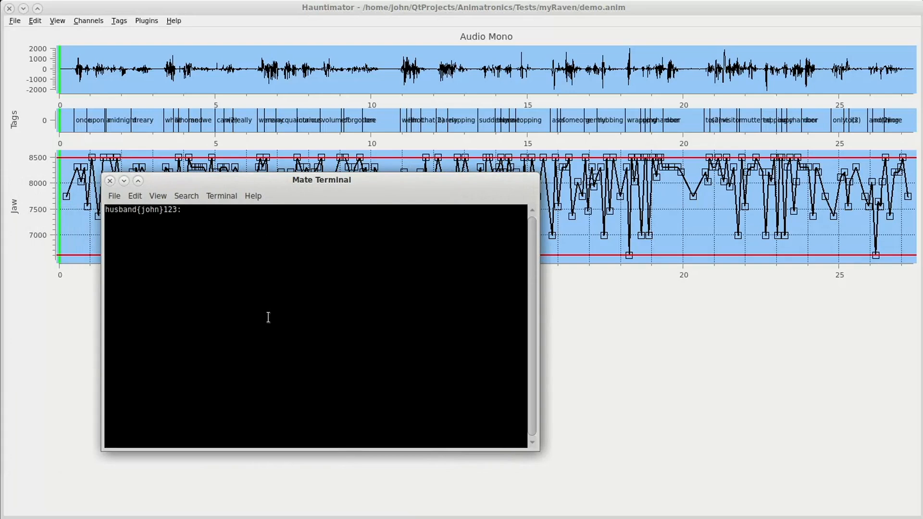
type("ls")
key("Return")
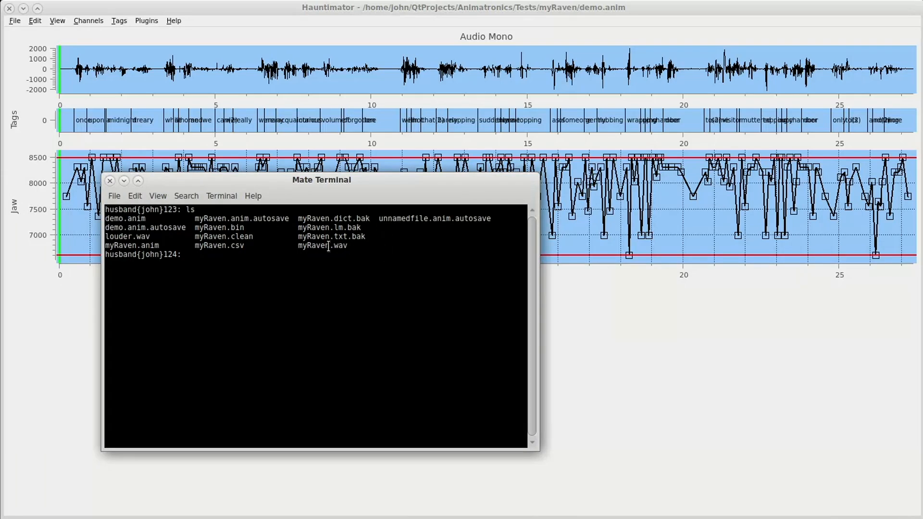
- Copy myRaven.clean to myRaven.txt with cp to supply a transcript for the audio file
left_click_drag(298, 237, 348, 237)
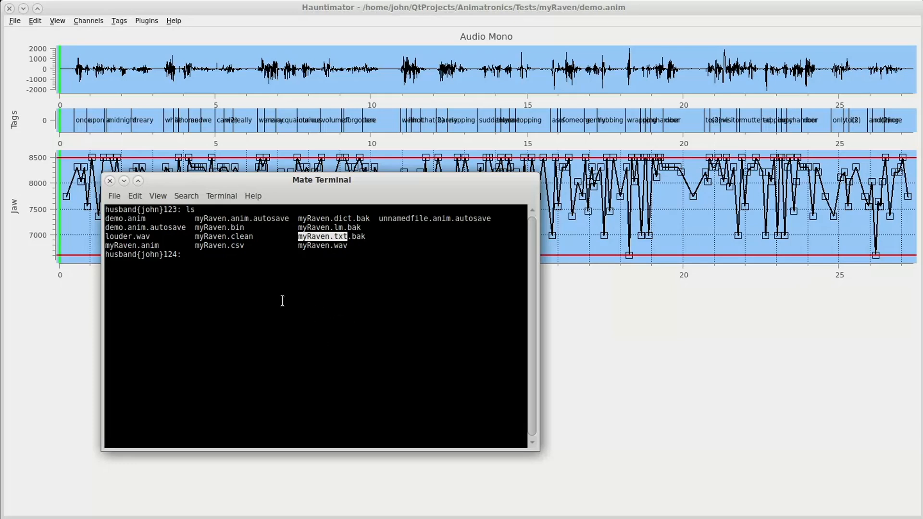
type("cp")
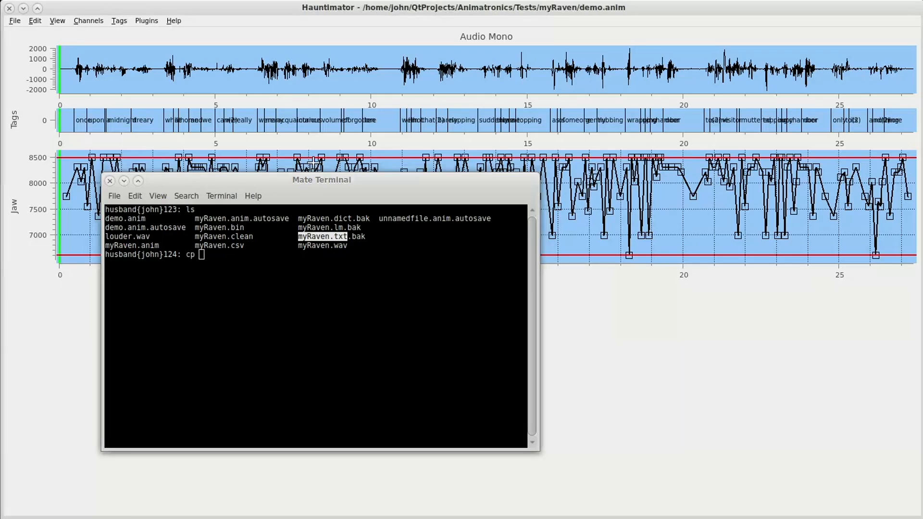
double_click(212, 238)
middle_click(258, 289)
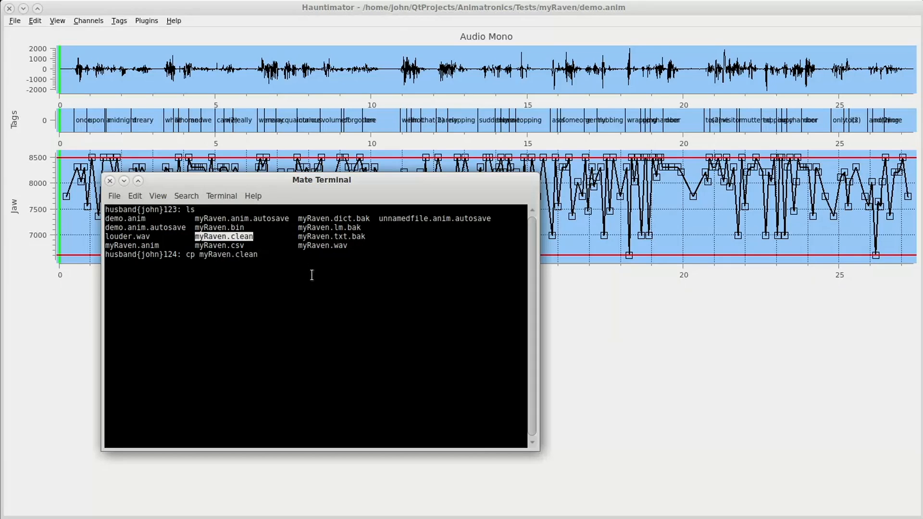
left_click_drag(300, 238, 348, 237)
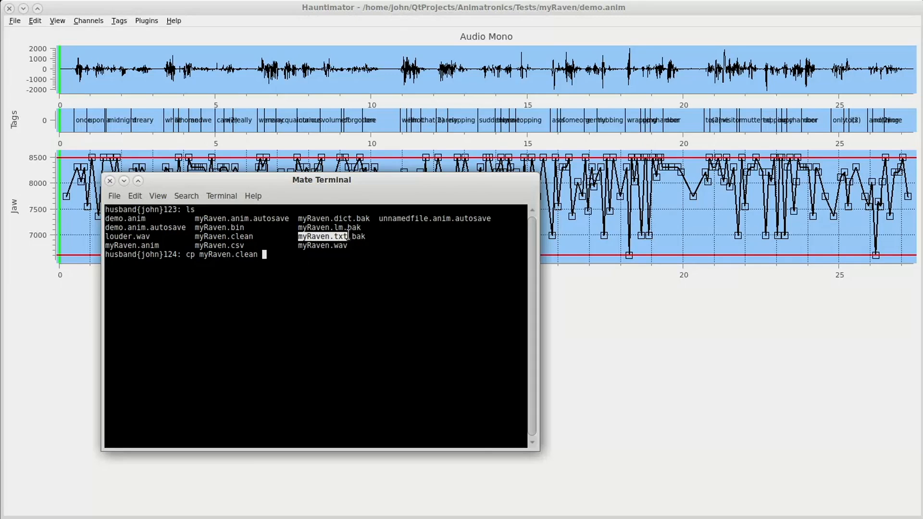
middle_click(371, 288)
key("Return")
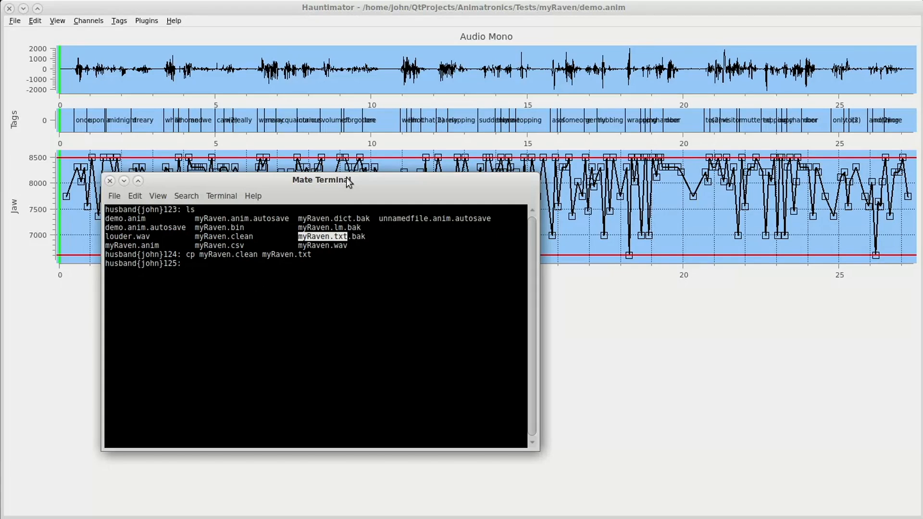
- Display the contents of myRaven.txt with cat and move the terminal out of the way
type("cat myRaven.txt")
key("Return")
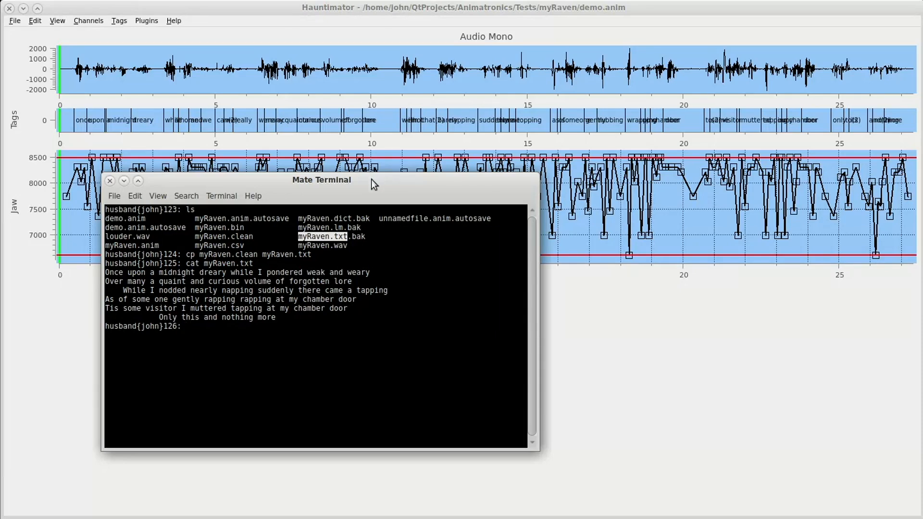
left_click_drag(372, 178, 0, 170)
- Return to Hauntimator and clear all control points from the Jaw channel
left_click(442, 309)
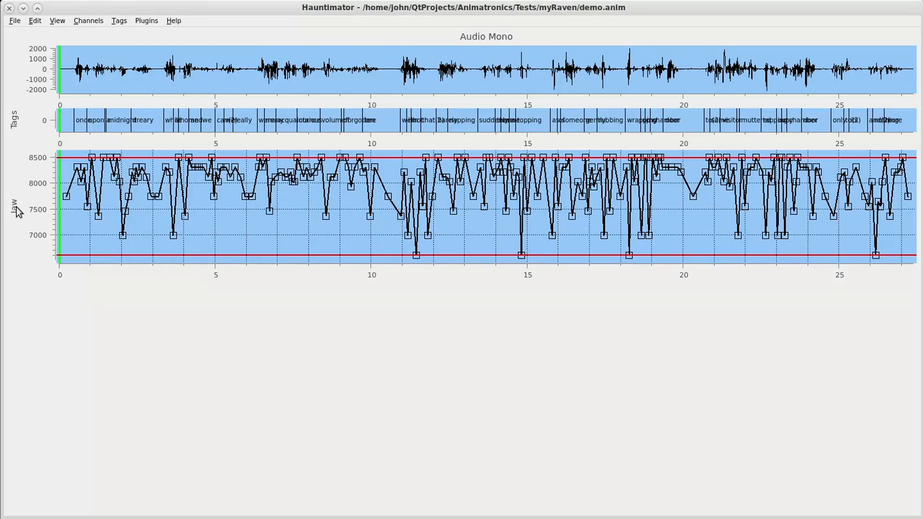
right_click(90, 207)
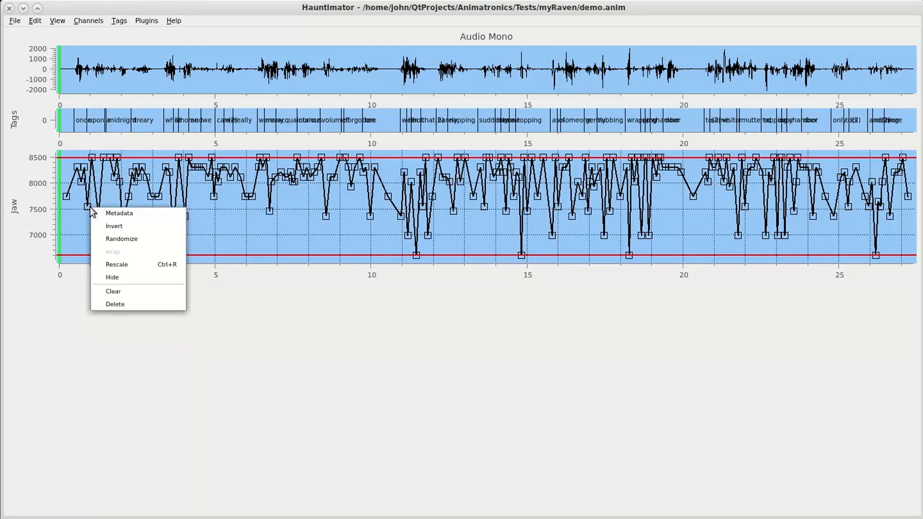
left_click(114, 293)
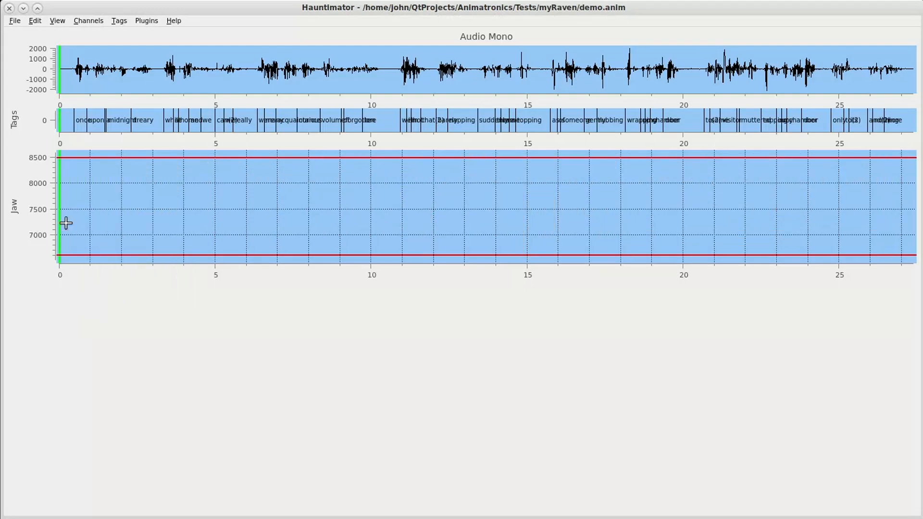
- Run create_phoneme_channel again on the Jaw channel with myRaven.wav, move type Jaw and Words tags, and invert the generated points
left_click(15, 209)
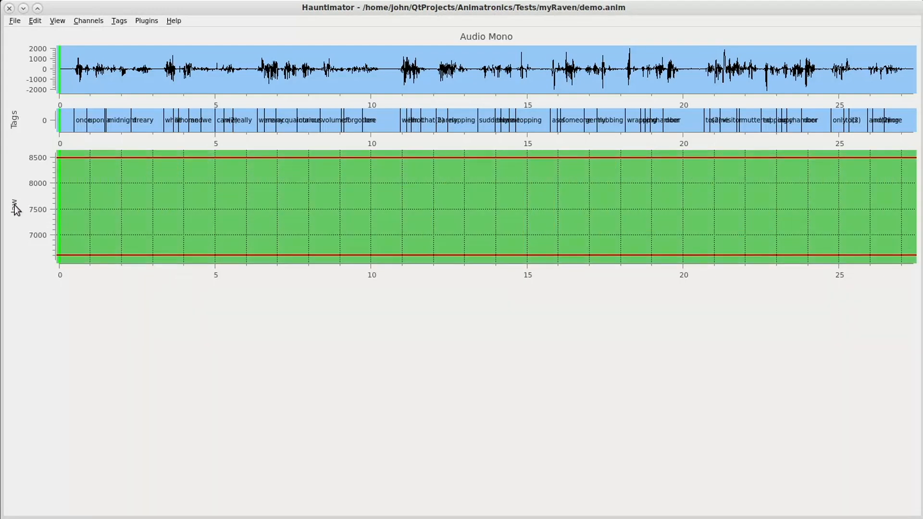
left_click(146, 22)
mouse_move(182, 33)
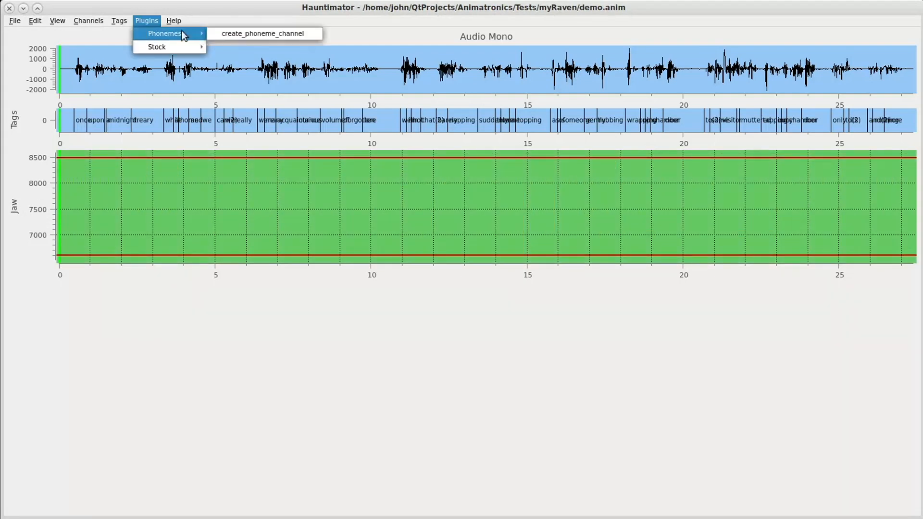
left_click(241, 33)
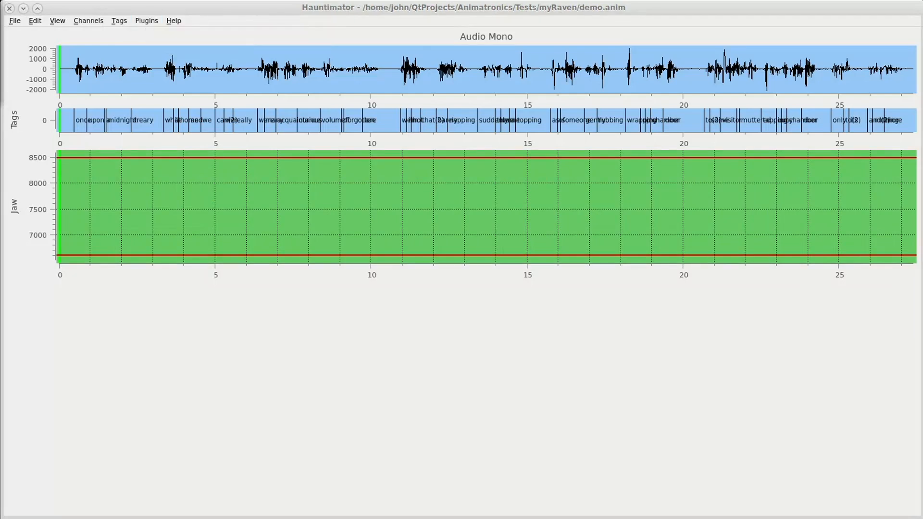
left_click_drag(494, 318, 453, 318)
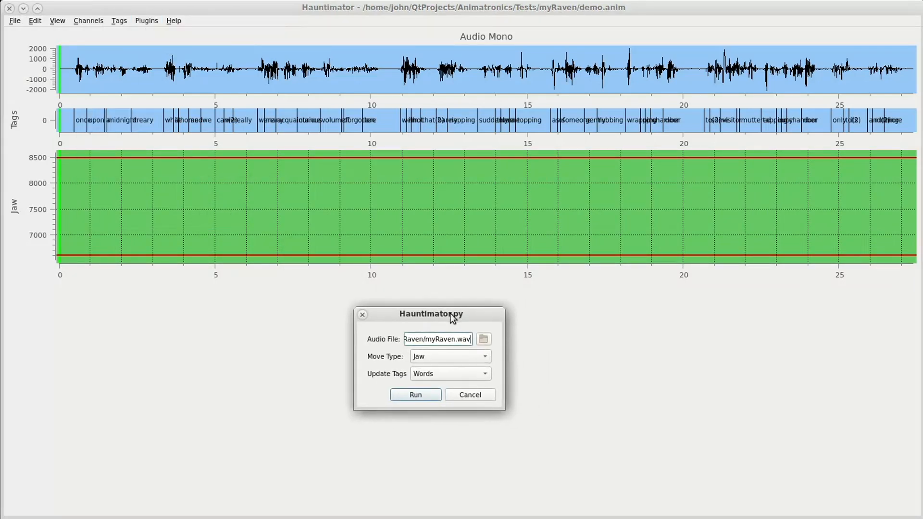
left_click(416, 395)
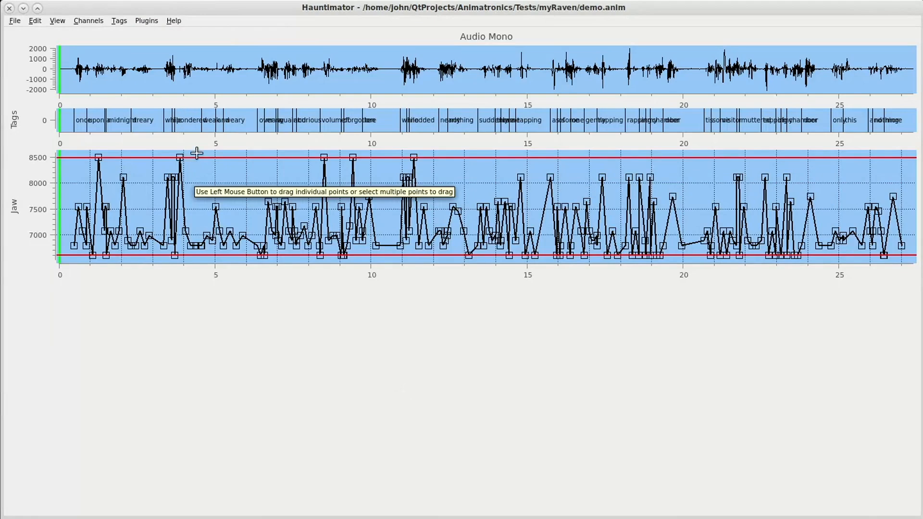
right_click(227, 179)
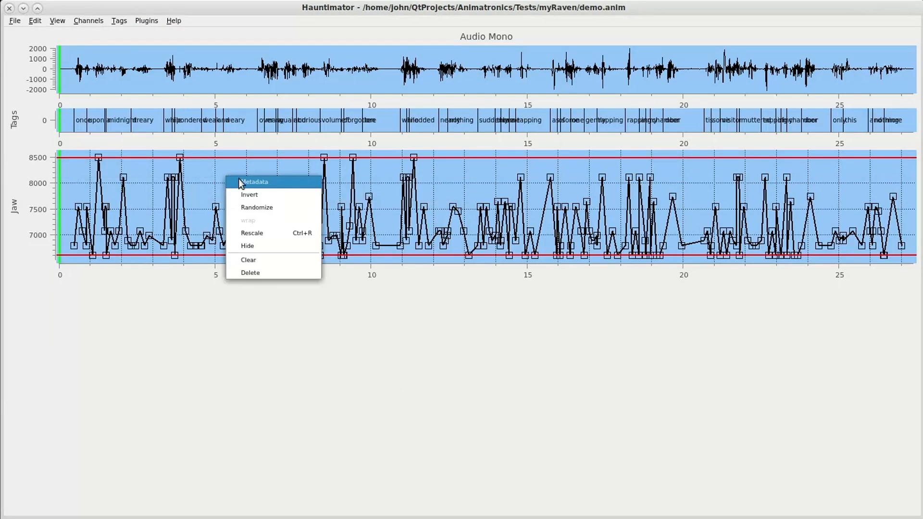
left_click(247, 196)
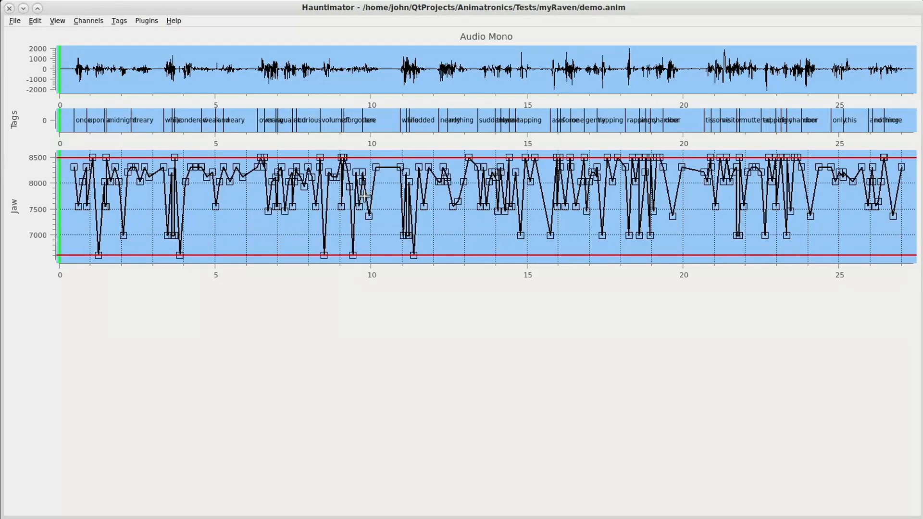
- Open the Tag Selector, jump to the "nothing" tag at 00:00:12.46, and review the remaining word tags
left_click(120, 21)
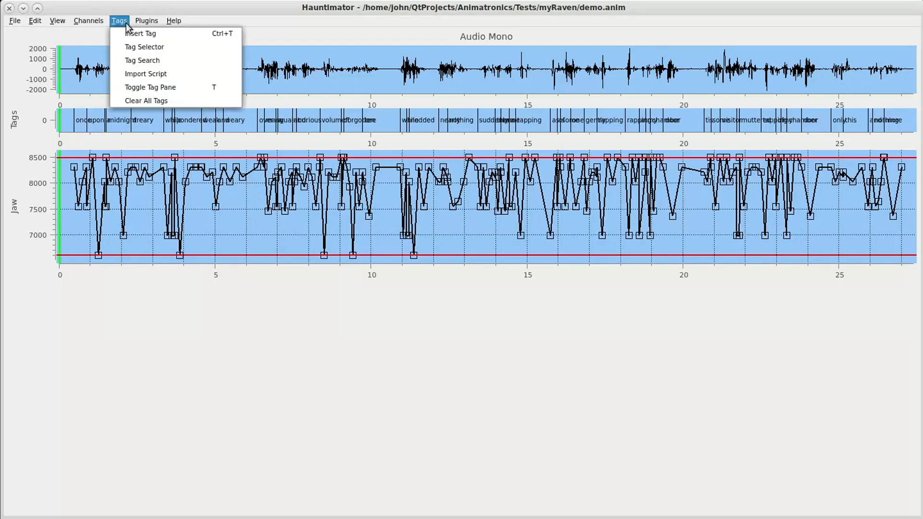
left_click(134, 47)
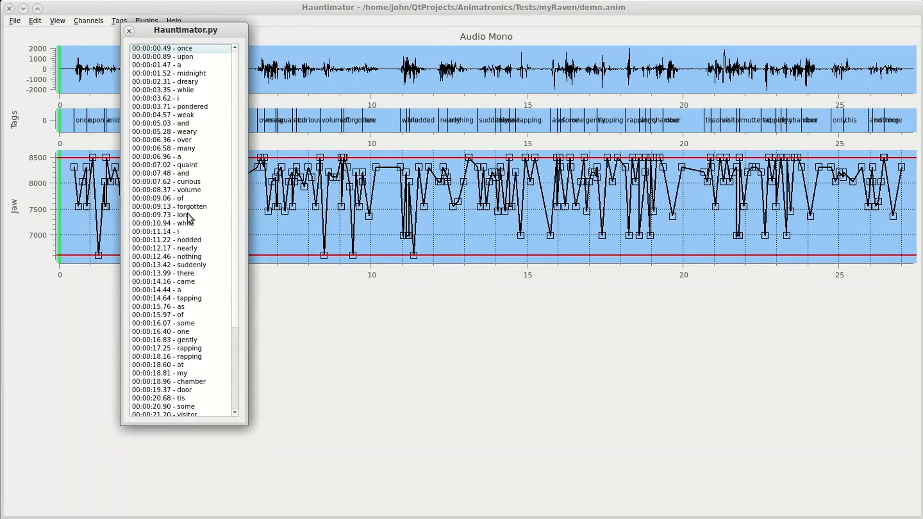
left_click(188, 258)
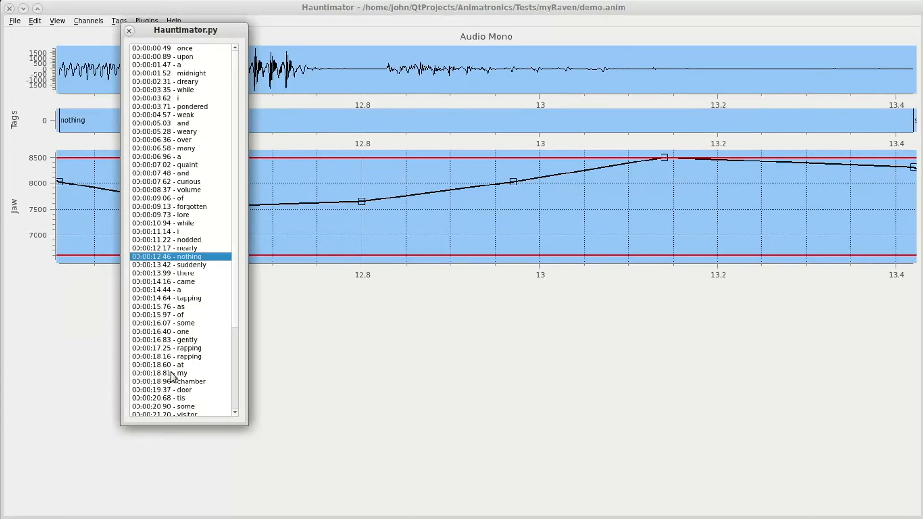
scroll(195, 385, "down", 2)
scroll(195, 381, "down", 2)
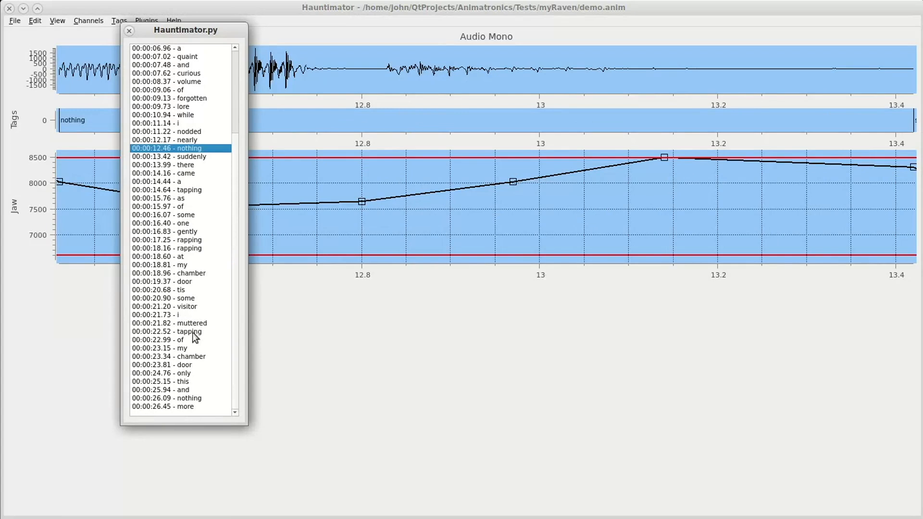
- Check the "of" tag at 00:00:22.99, return to "nothing" at 00:00:12.46, and move the tag list clear of the graphs
left_click(170, 340)
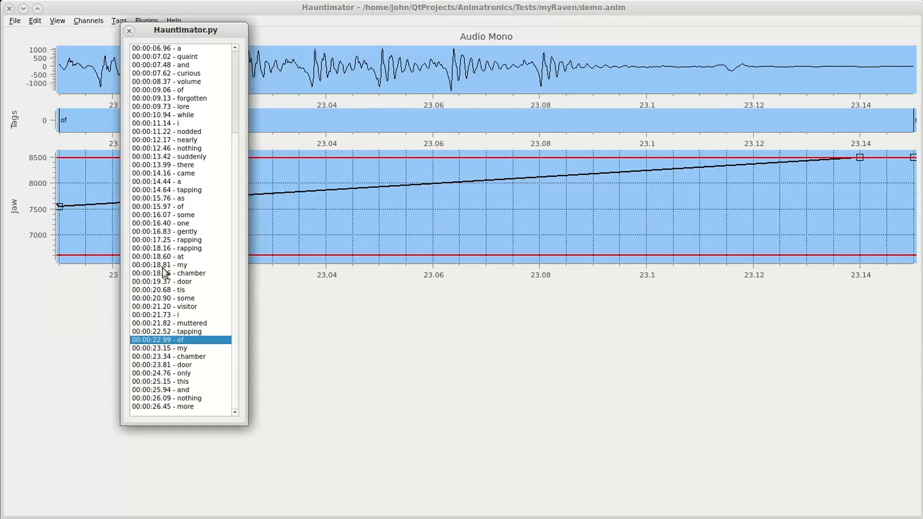
left_click(165, 148)
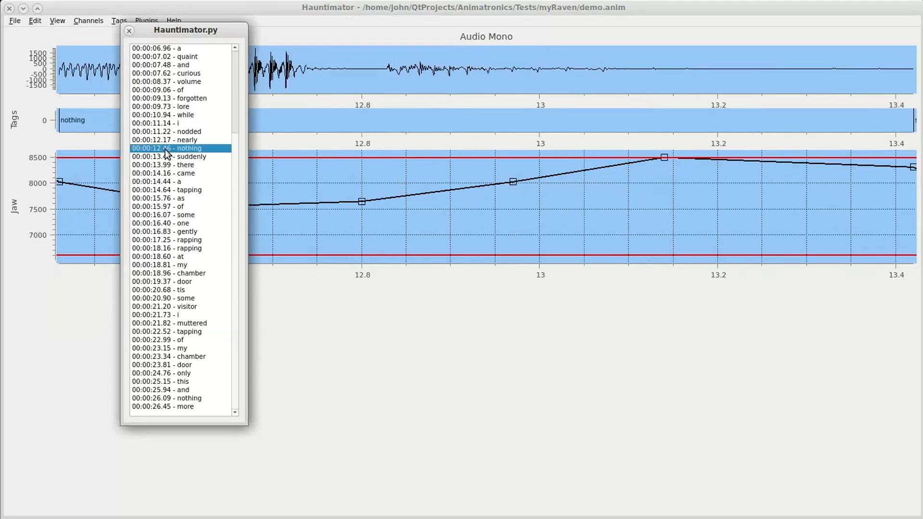
left_click_drag(177, 31, 0, 74)
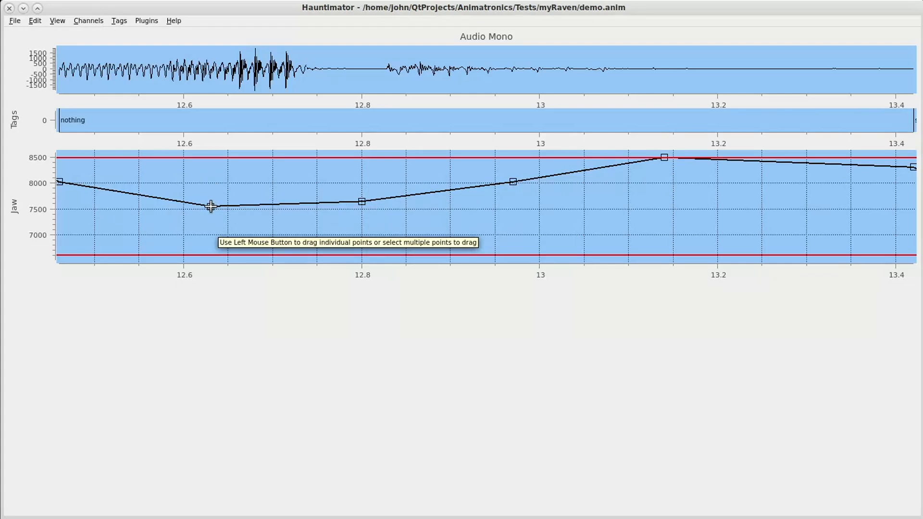
- In the Jaw channel, lower the control point near 12.63 s to about 7400 and raise the one at 12.8 s to about 8400
left_click_drag(210, 207, 209, 214)
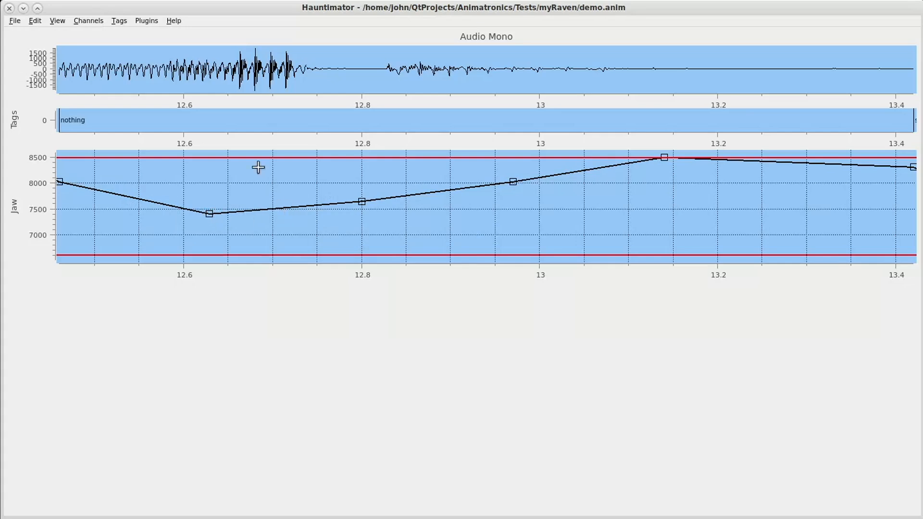
left_click(361, 201)
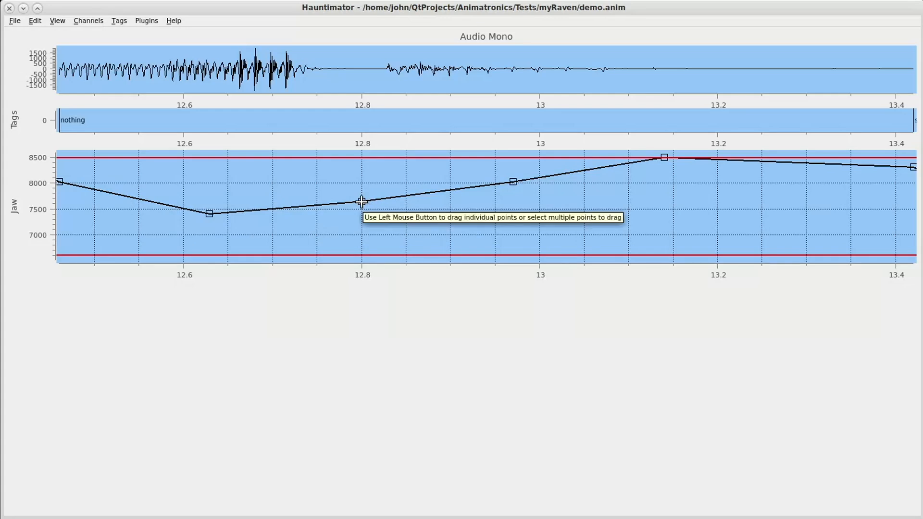
left_click_drag(361, 201, 361, 161)
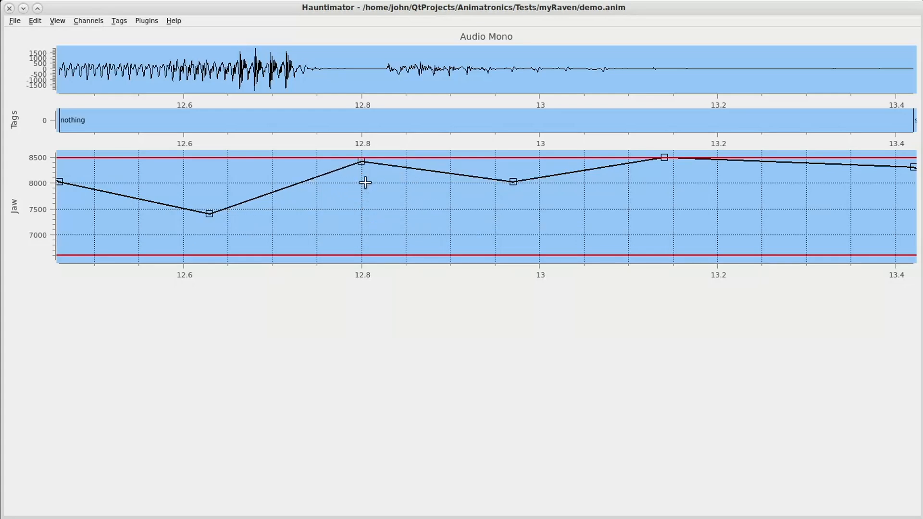